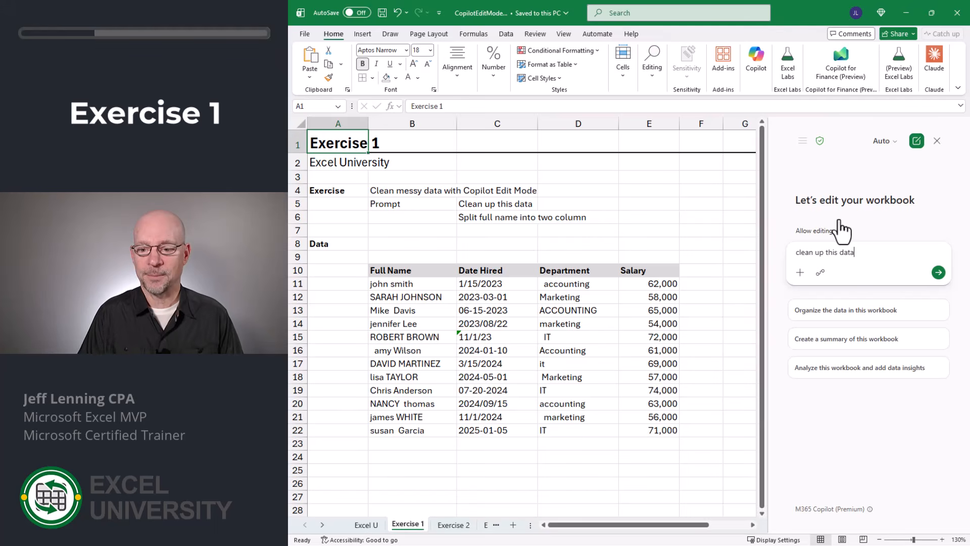
- Ask Copilot Edit Mode to clean up this data, review its summary of changes, and accept the edits
text(clean up this data)
key(Return)
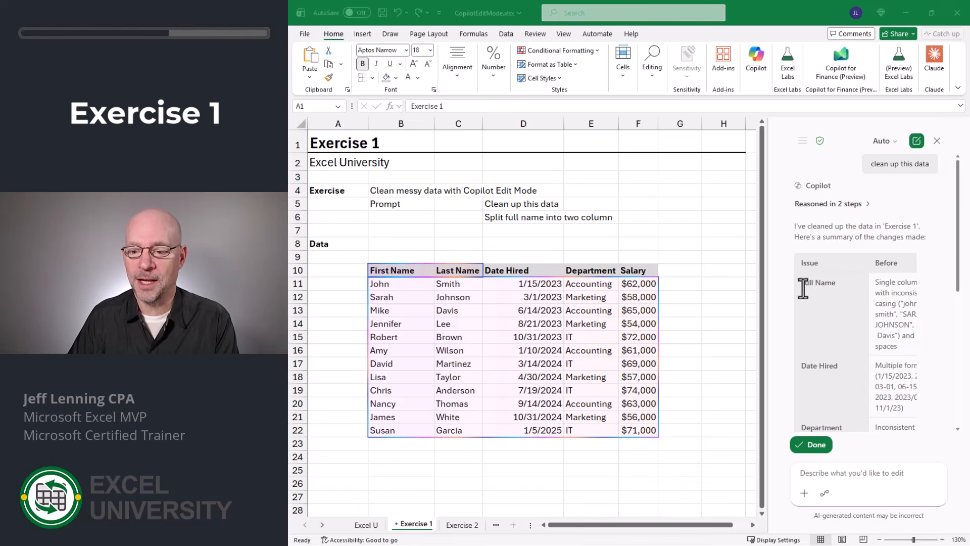
scroll(848, 300, down, 3)
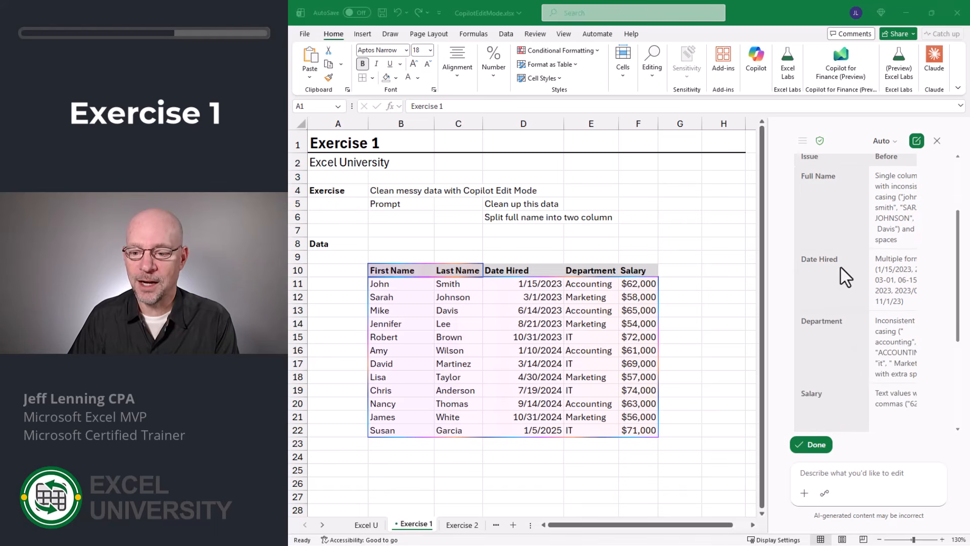
scroll(838, 286, down, 4)
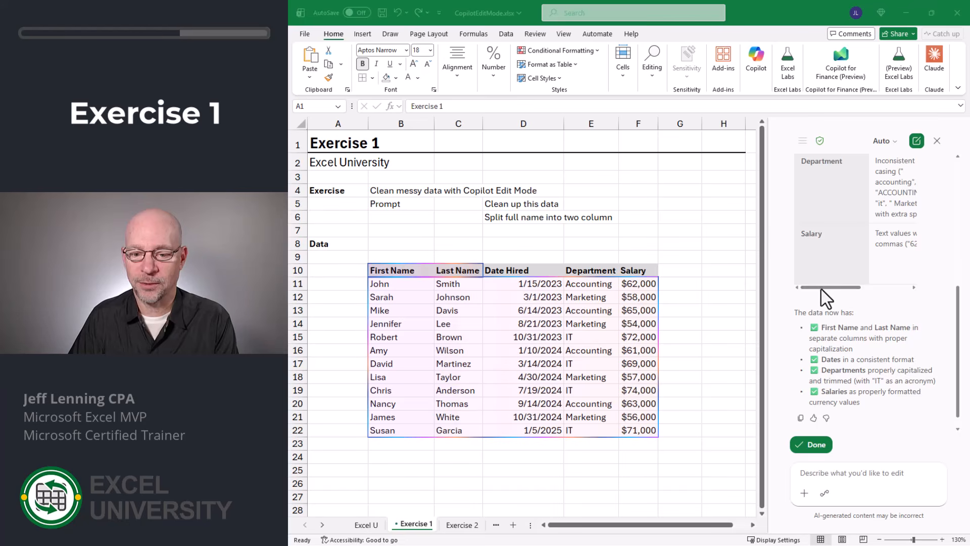
scroll(822, 289, down, 1)
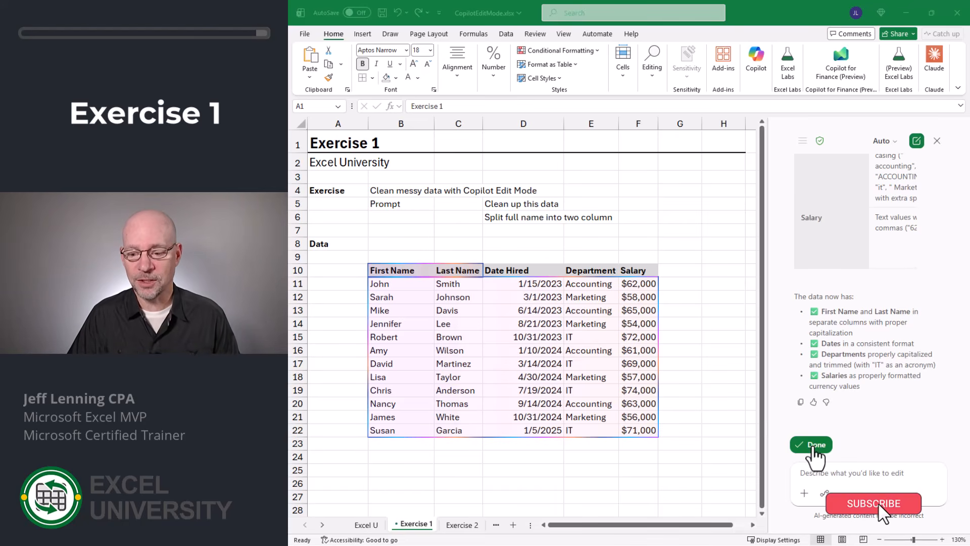
click(814, 446)
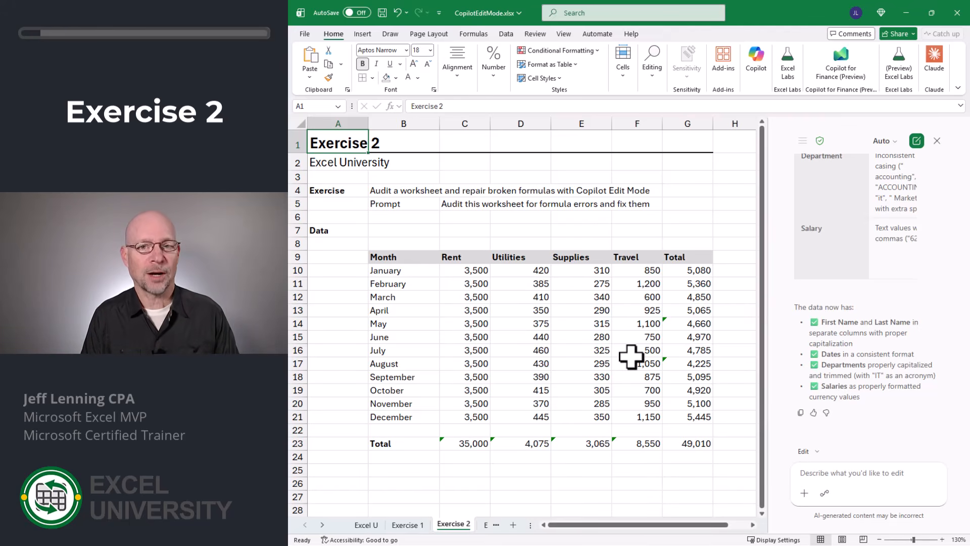
- On the Exercise 2 sheet, ask Copilot to audit this worksheet for formula errors and fix them, continuing without saving
click(805, 474)
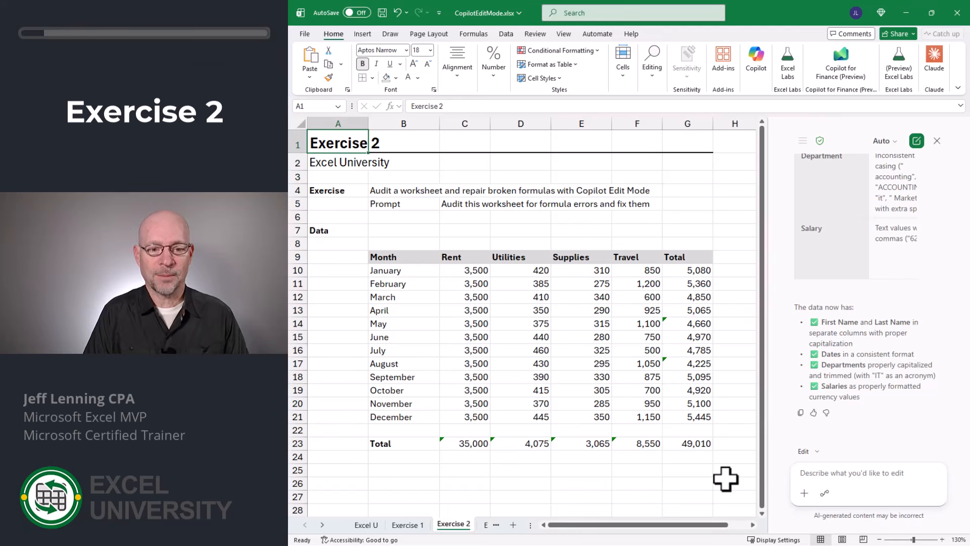
text(aud)
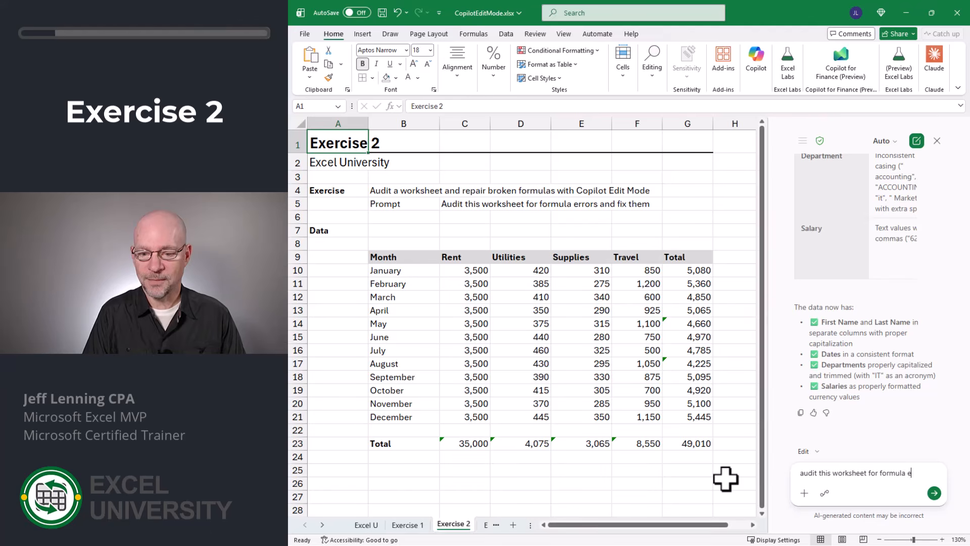
text(and fix them)
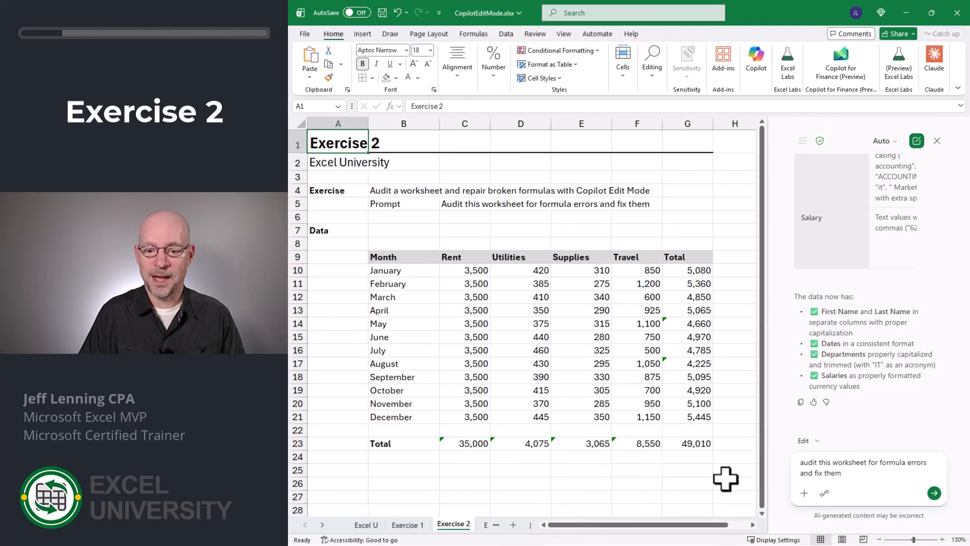
key(Return)
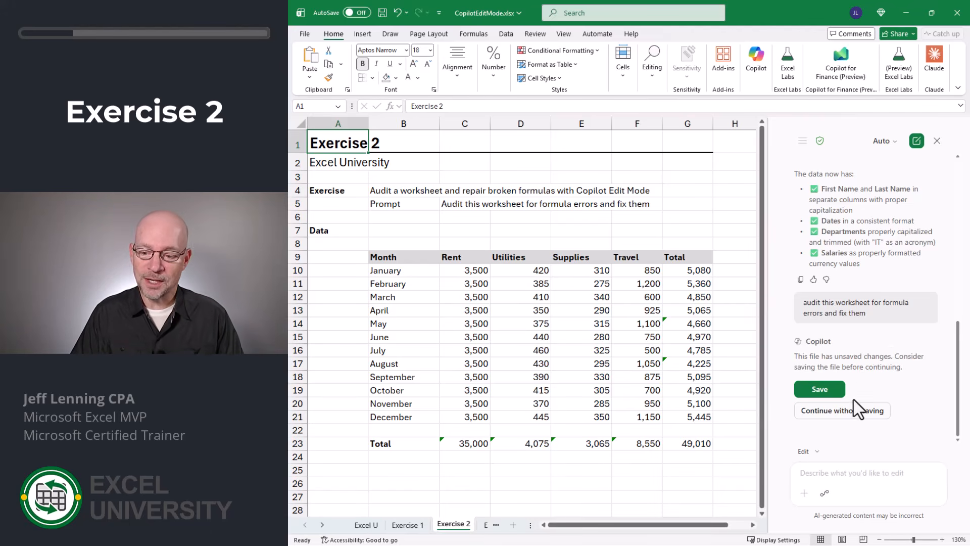
click(862, 411)
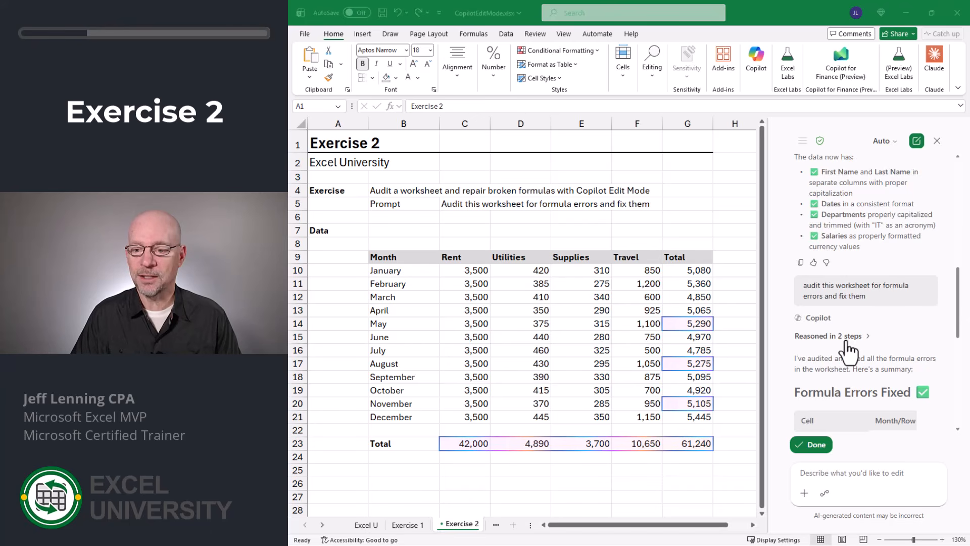
- Review Copilot's list of fixed formula cells and accept its changes
scroll(849, 349, down, 3)
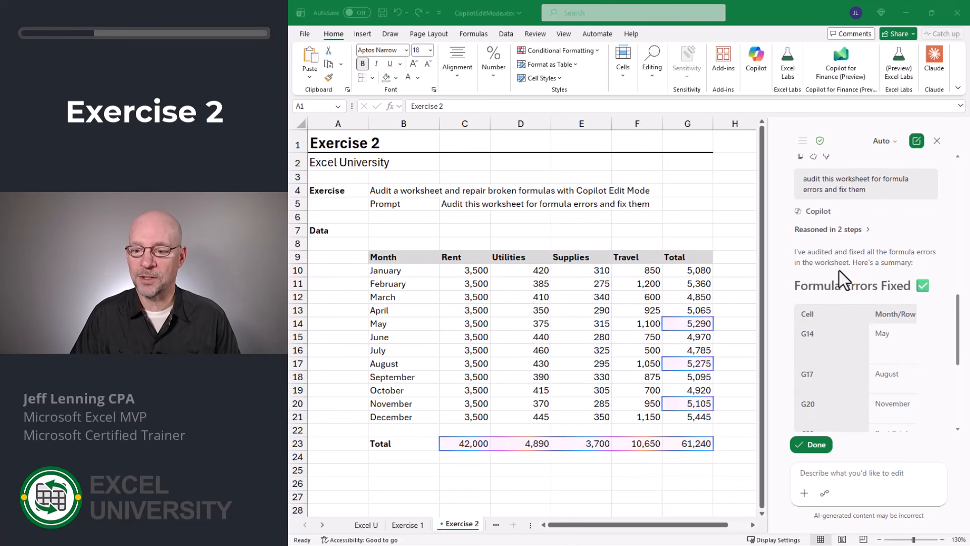
scroll(955, 276, down, 6)
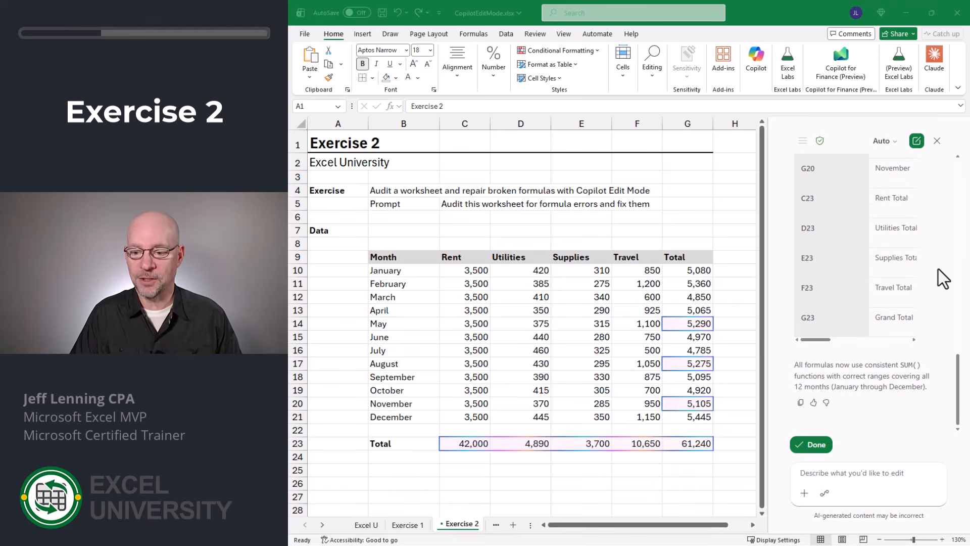
mouse_move(814, 340)
mouse_down()
mouse_move(905, 343)
mouse_move(818, 342)
mouse_up()
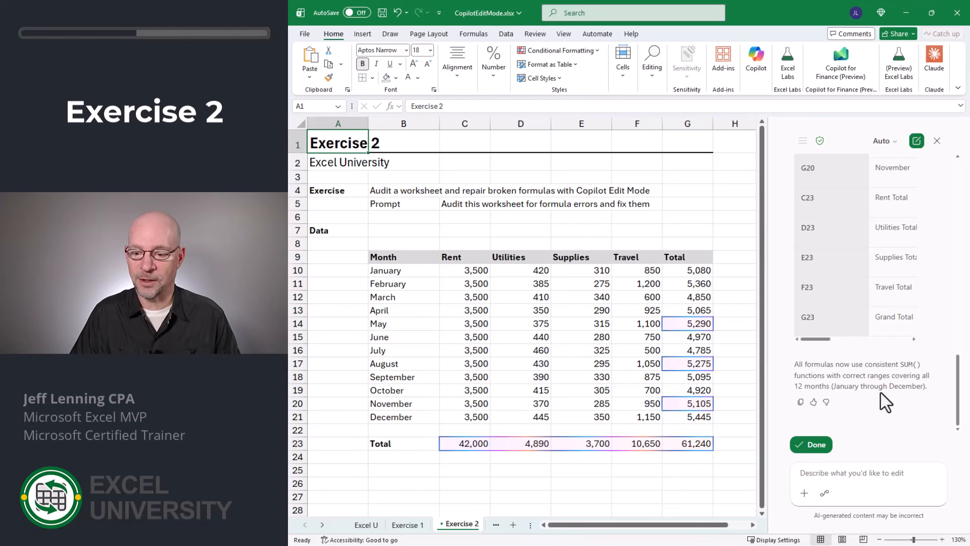
click(819, 448)
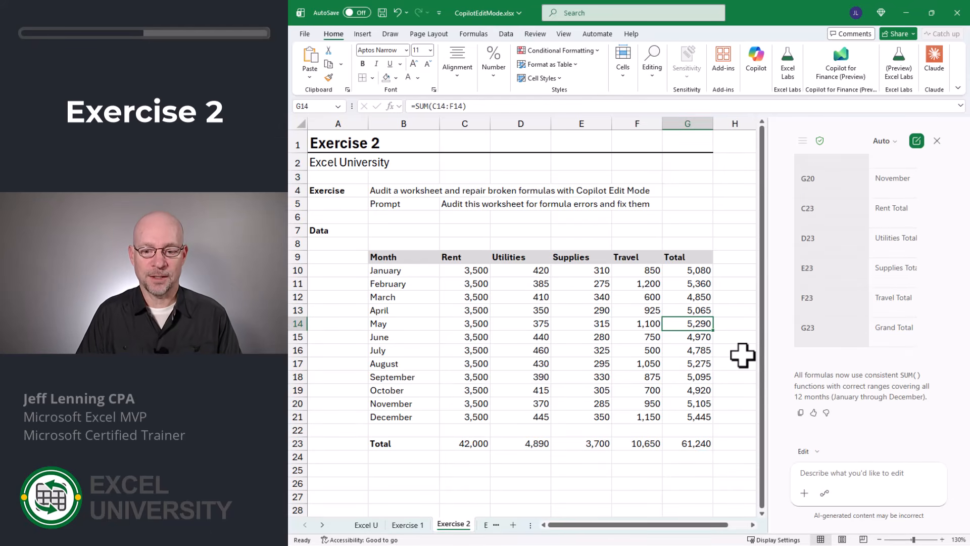
- Inspect the corrected formulas in the Total column and the Total row
key(Down)
key(Down)
key(Down)
key(Down)
key(Down)
key(Down)
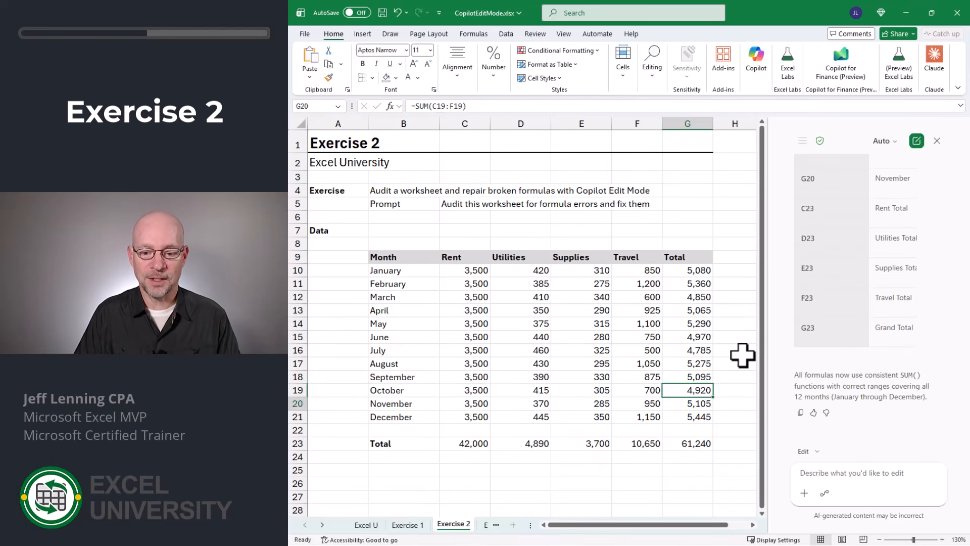
key(Down)
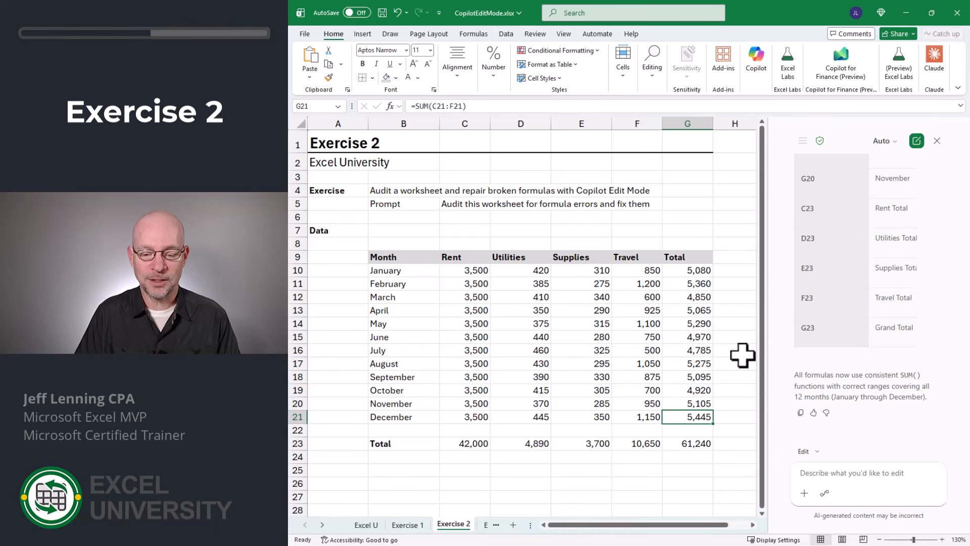
key(Down)
key(Down)
key(F2)
key(Escape)
key(Left)
key(F2)
key(Escape)
key(Left)
key(F2)
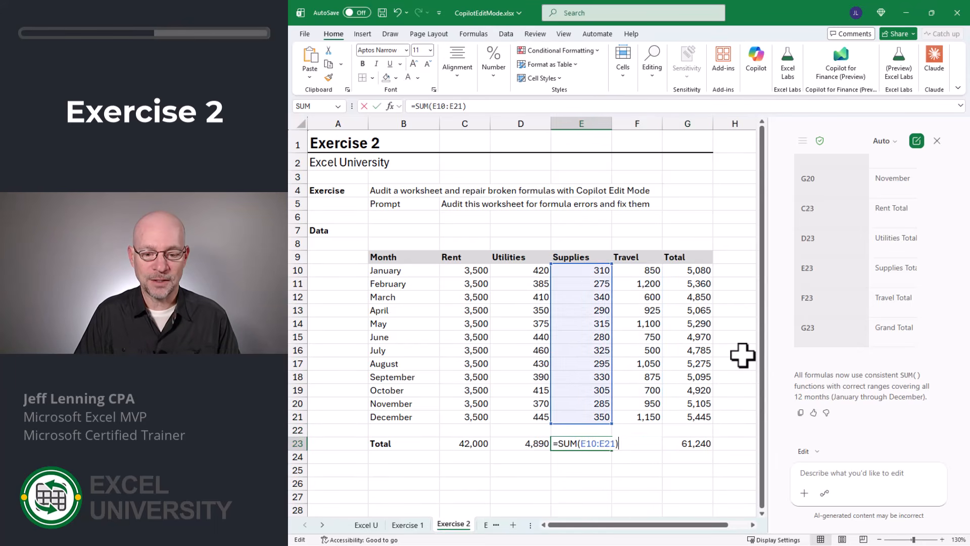
key(Escape)
key(Left)
key(F2)
key(Escape)
key(Left)
key(F2)
key(Escape)
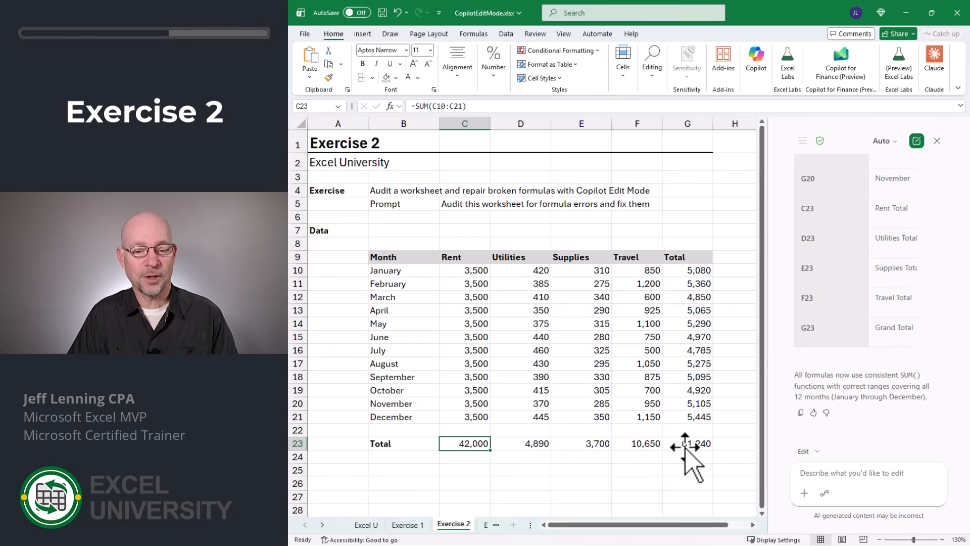
- Undo Copilot's formula fixes and inspect the original formulas in the Total row
click(397, 13)
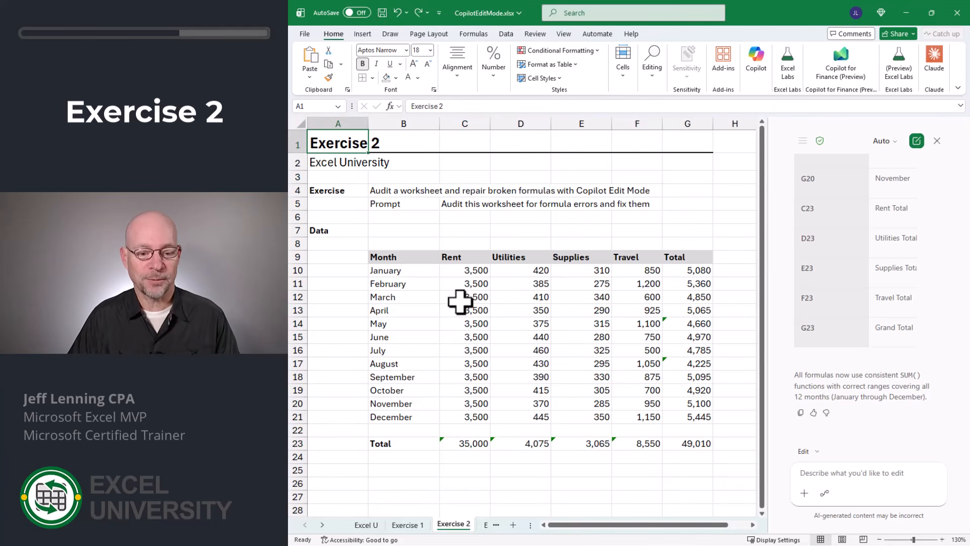
click(477, 444)
key(F2)
key(Escape)
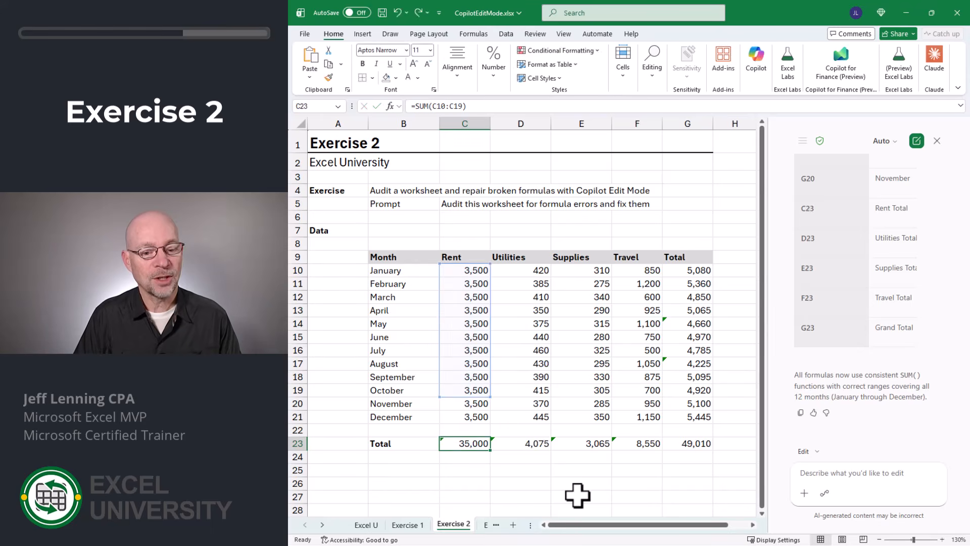
key(Right)
key(F2)
key(Escape)
key(Right)
key(F2)
key(Escape)
key(Right)
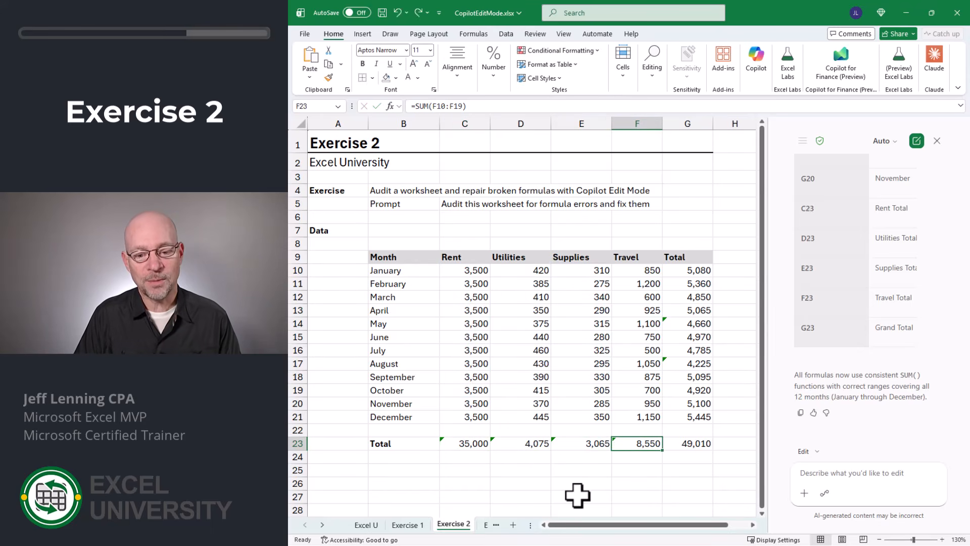
key(F2)
key(Escape)
key(Right)
key(F2)
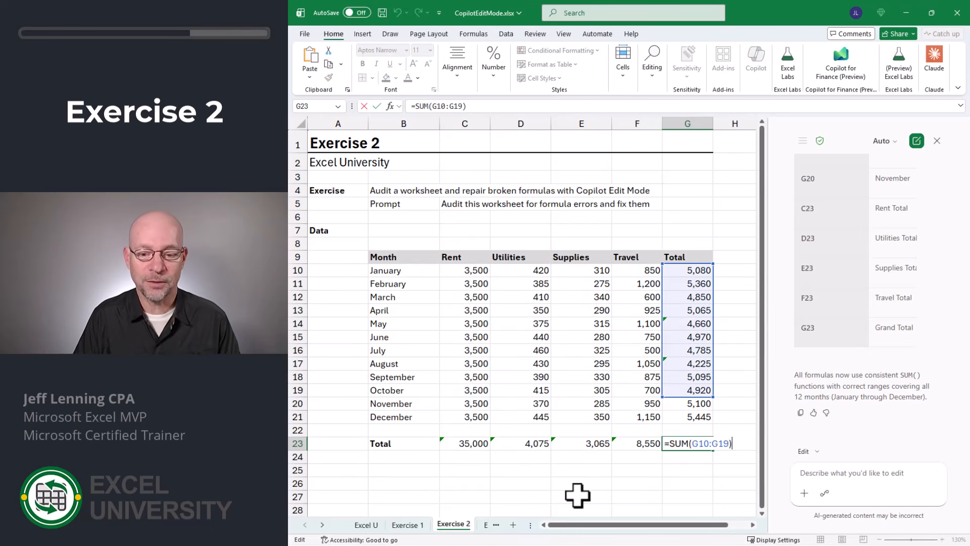
key(Escape)
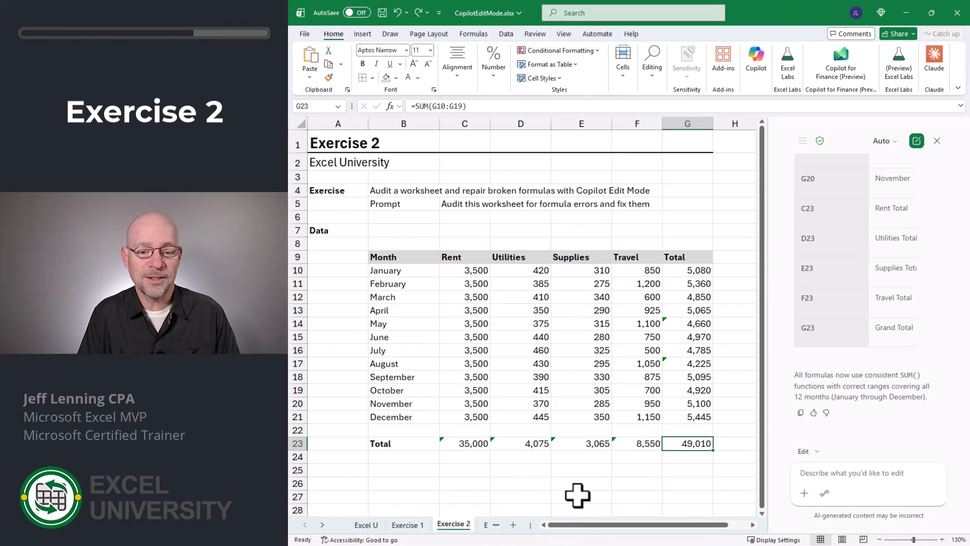
- Inspect the original monthly Total formulas in column G, then redo Copilot's formula fixes
key(Up)
key(Up)
key(Up)
key(Up)
key(Up)
key(Up)
key(Up)
key(Up)
key(Up)
key(Up)
key(Up)
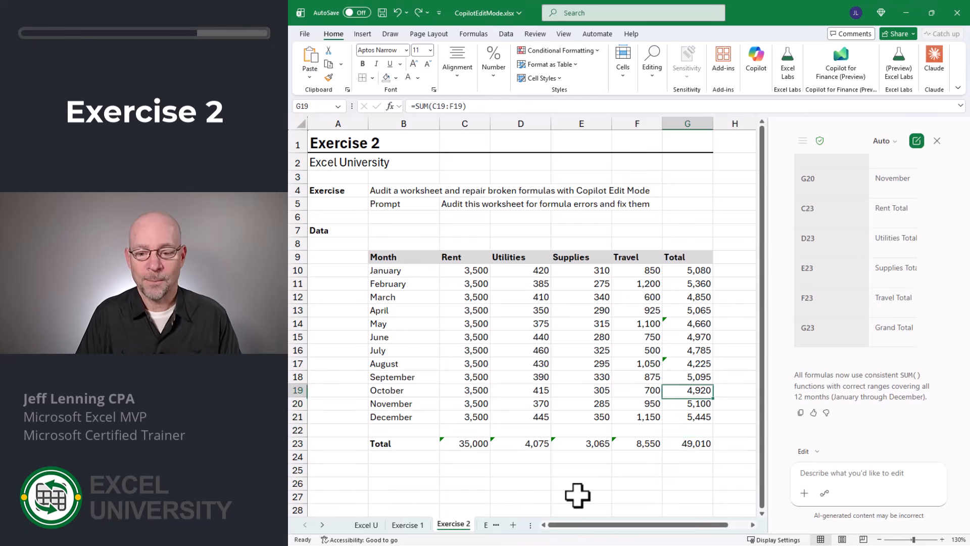
key(Up)
key(Up)
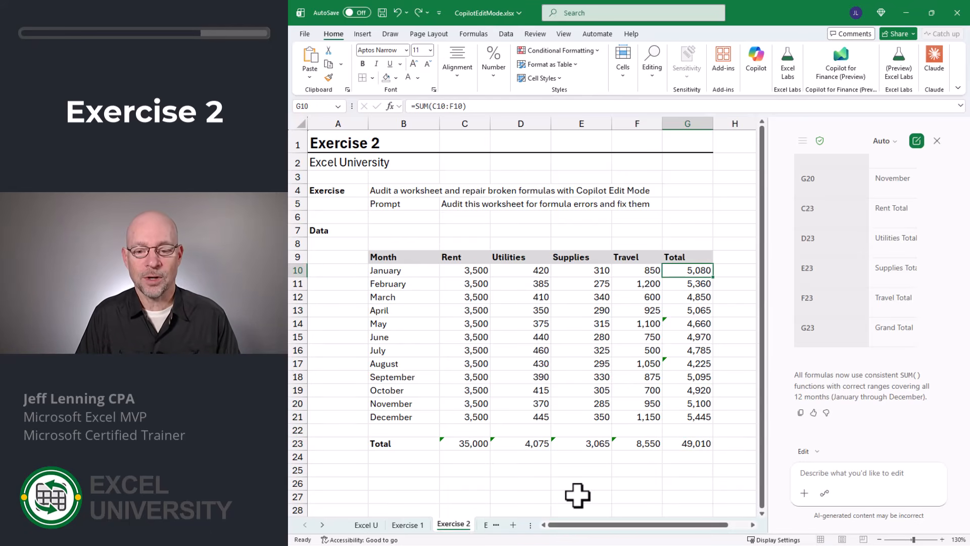
key(F2)
key(Return)
key(F2)
key(Return)
key(F2)
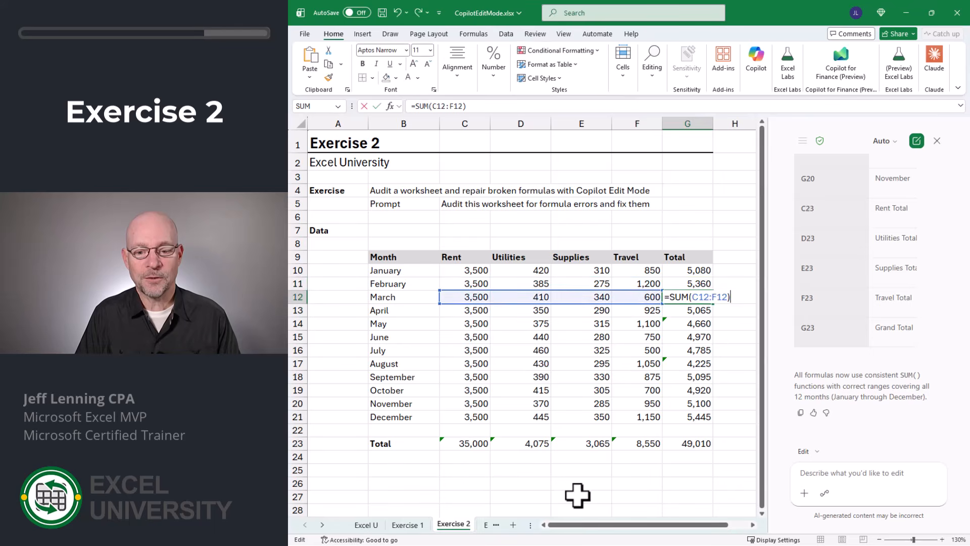
key(Return)
key(F2)
key(Return)
key(F2)
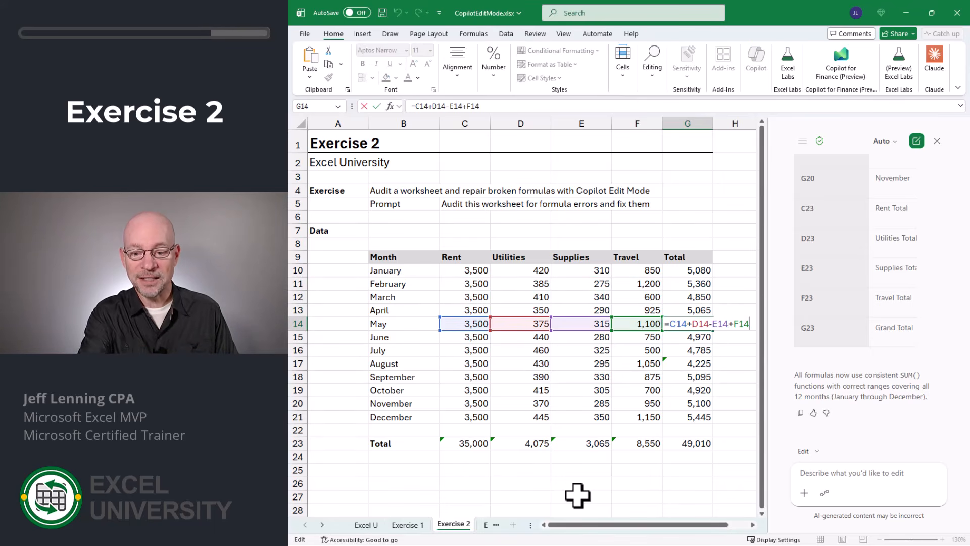
key(Return)
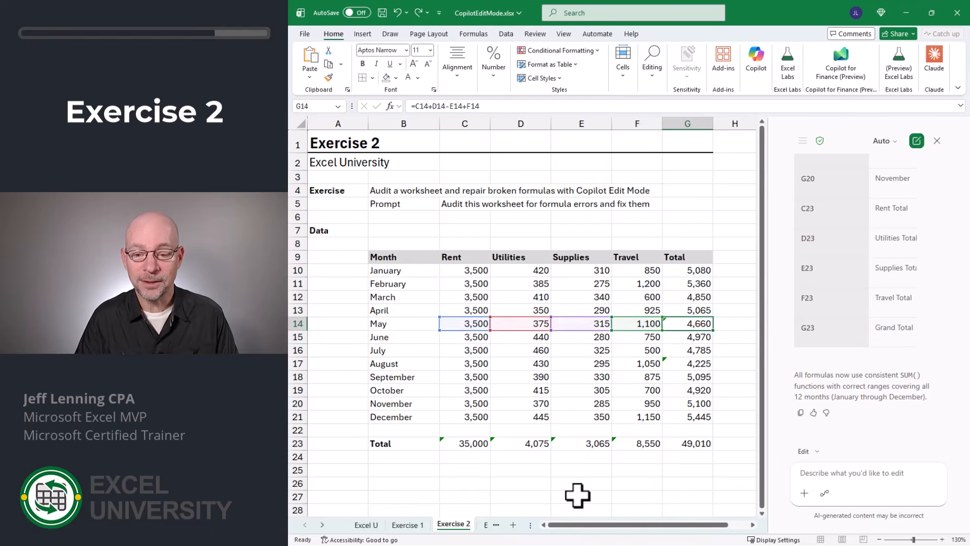
key(F2)
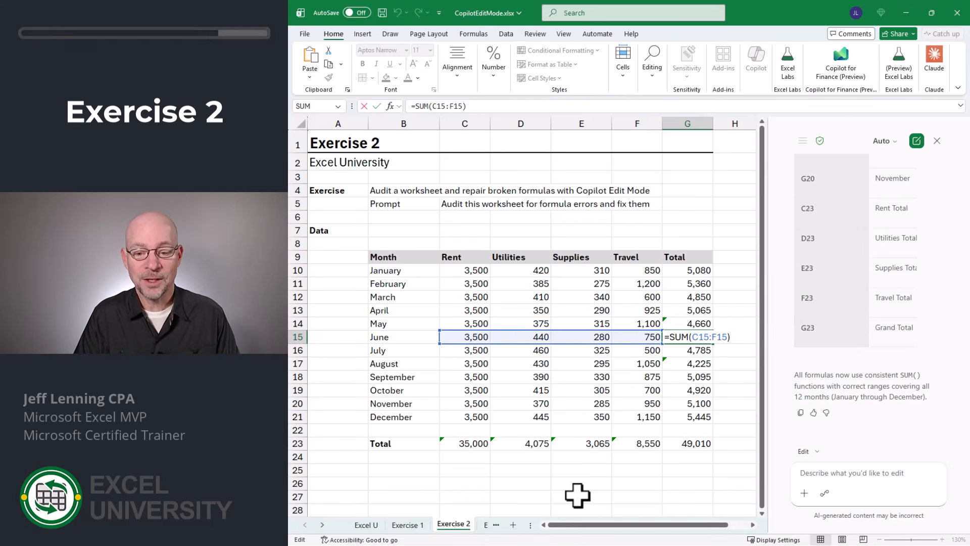
key(Return)
key(F2)
key(Return)
key(F2)
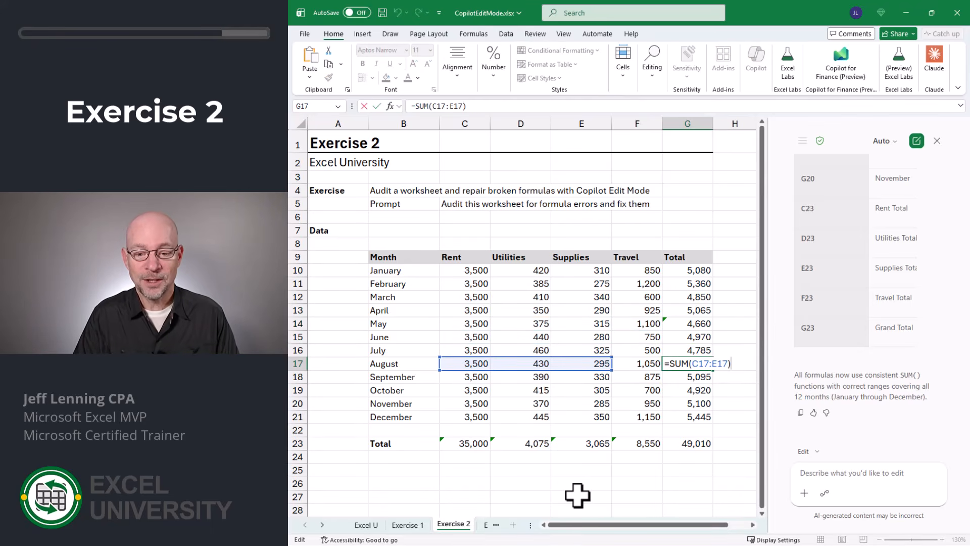
key(Return)
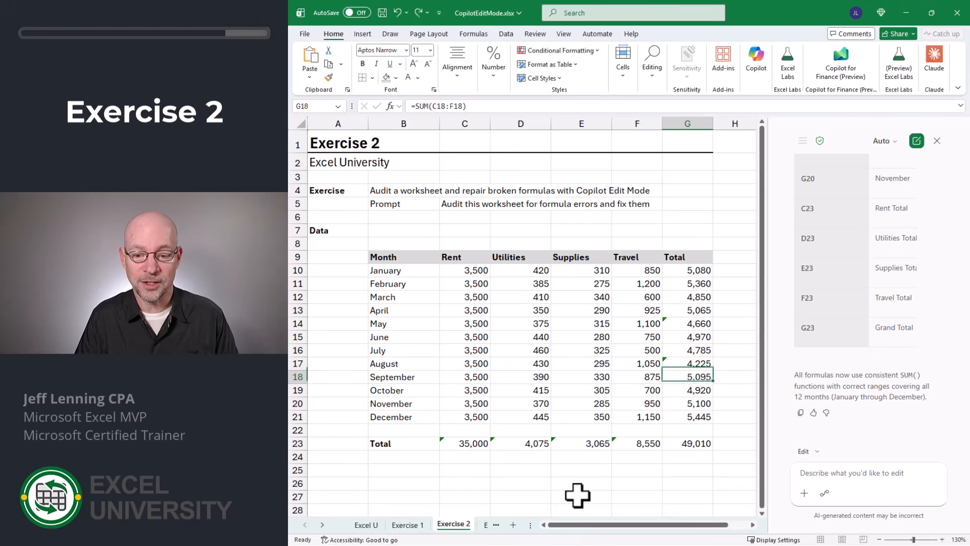
key(F2)
key(Return)
key(F2)
key(Return)
key(Return)
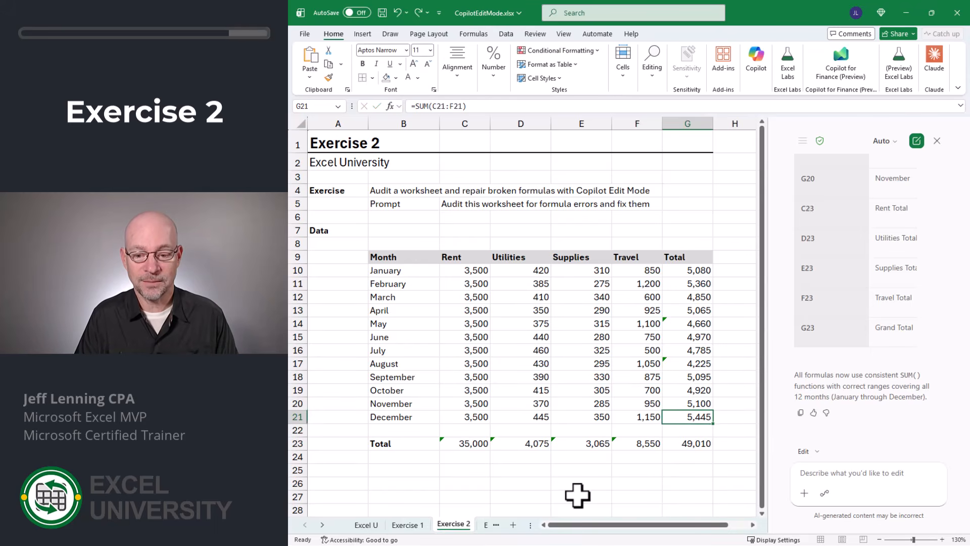
key(Up)
key(F2)
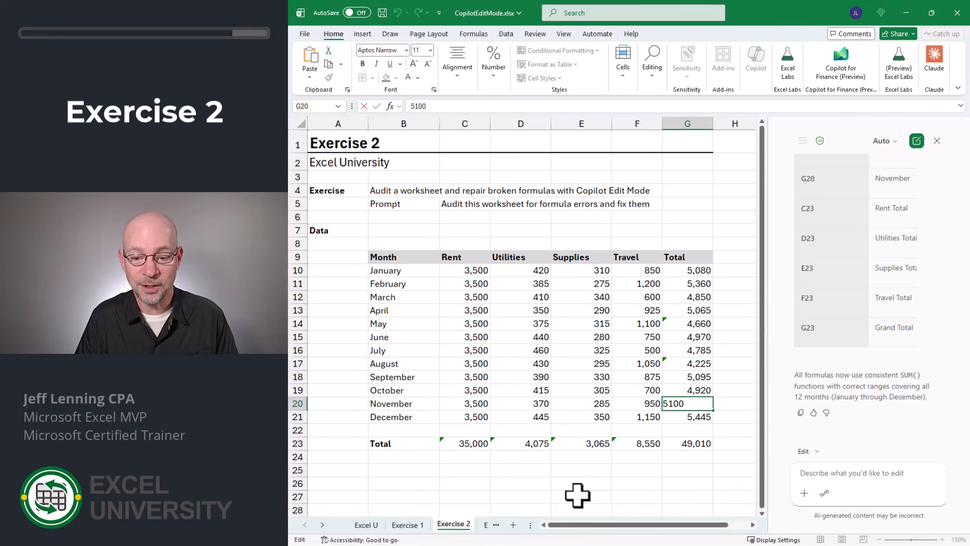
key(Return)
key(F2)
key(Escape)
key(Return)
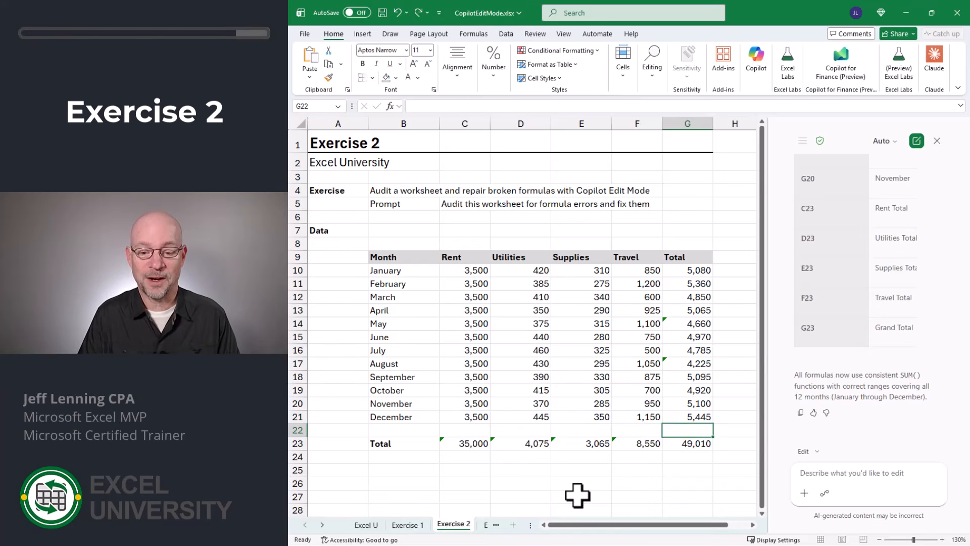
click(419, 12)
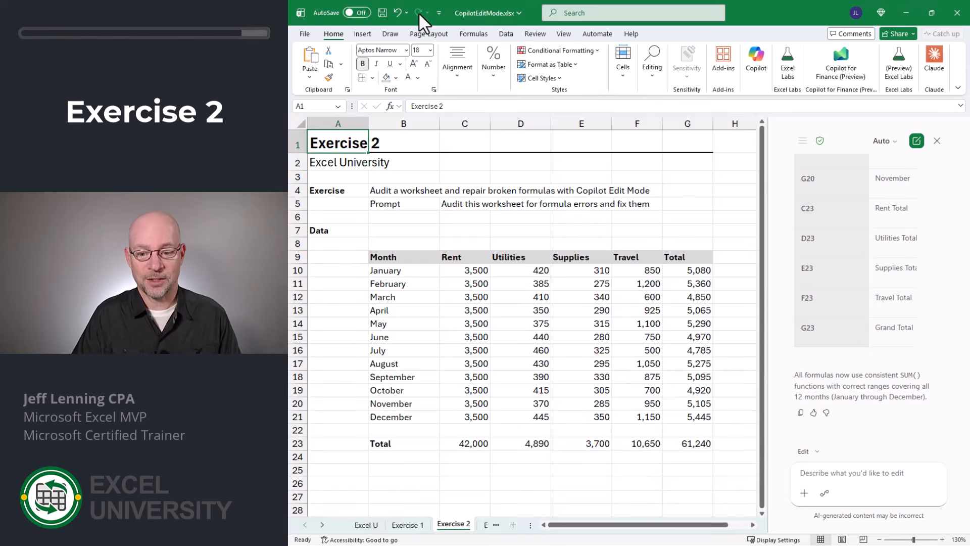
- Inspect the corrected monthly Total formulas down column G
click(694, 272)
key(Down)
key(Down)
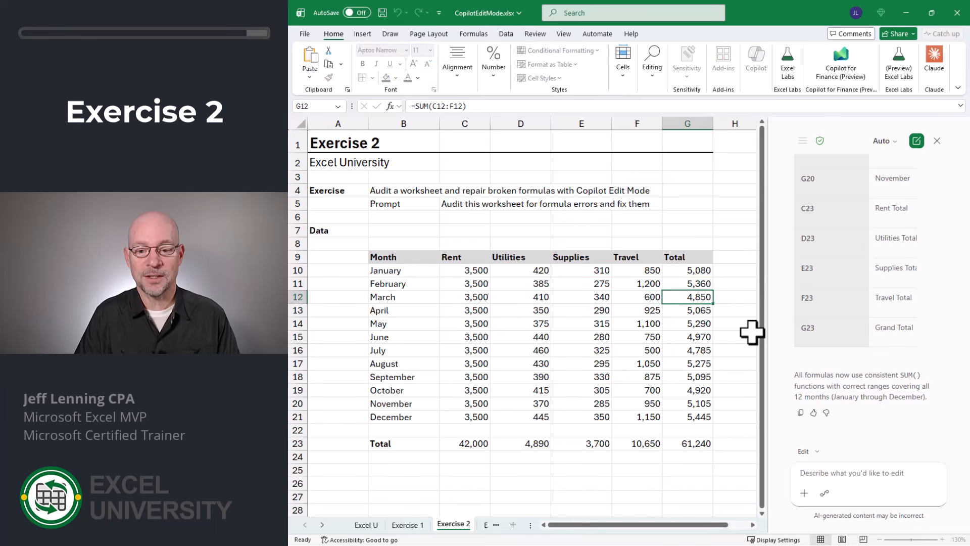
key(Down)
key(Down)
key(Down)
key(Down)
key(Down)
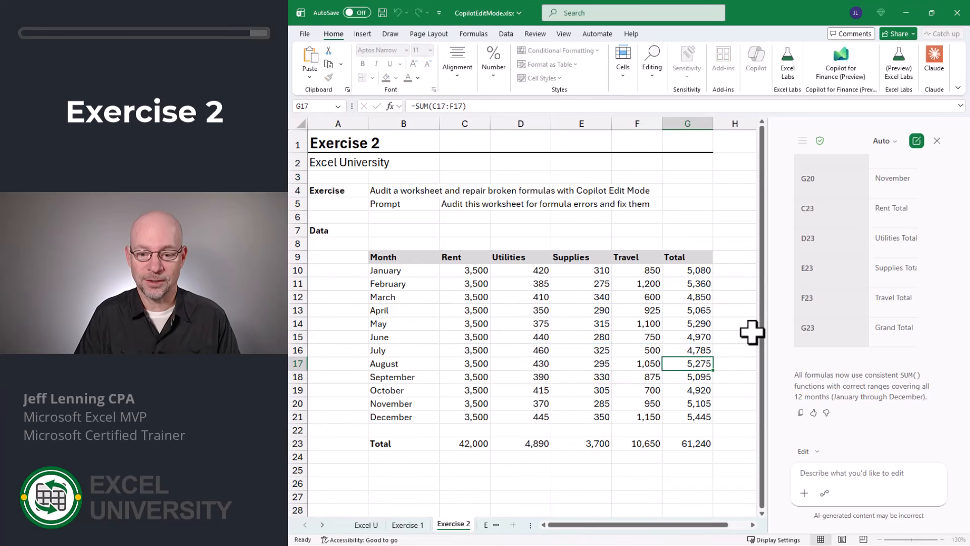
key(F2)
key(Return)
key(F2)
key(Return)
key(F2)
key(Return)
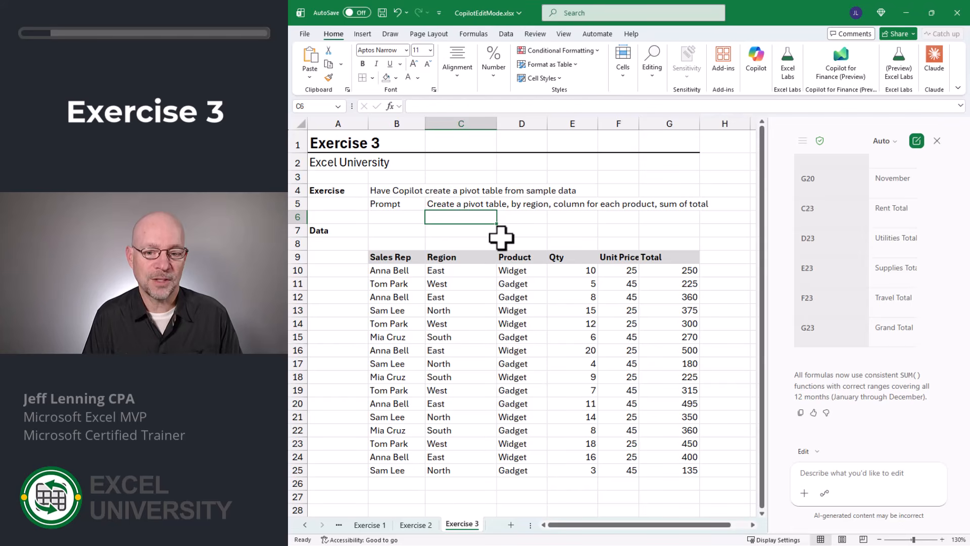
- Ask Copilot for a pivot table with region in rows, product in columns, and sum of total
text(i wan)
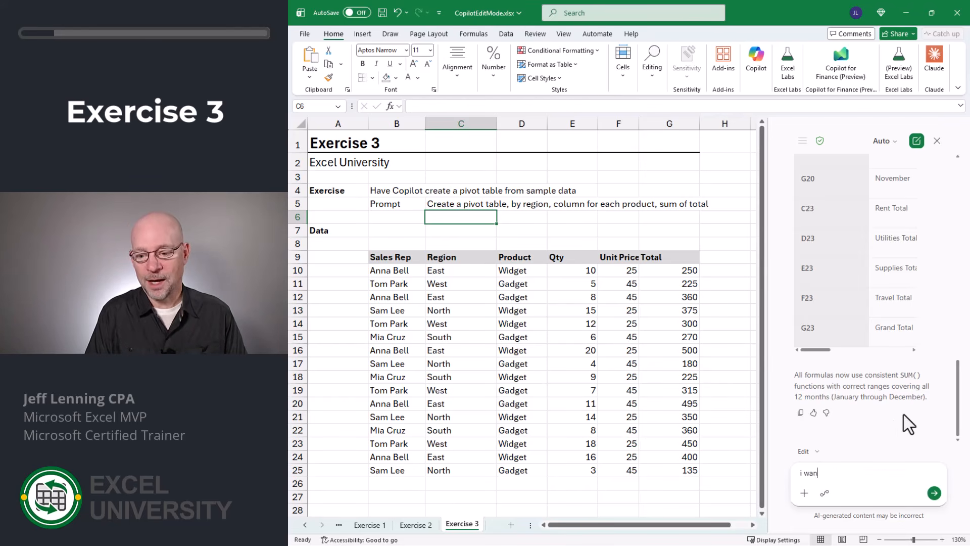
text(t a pt)
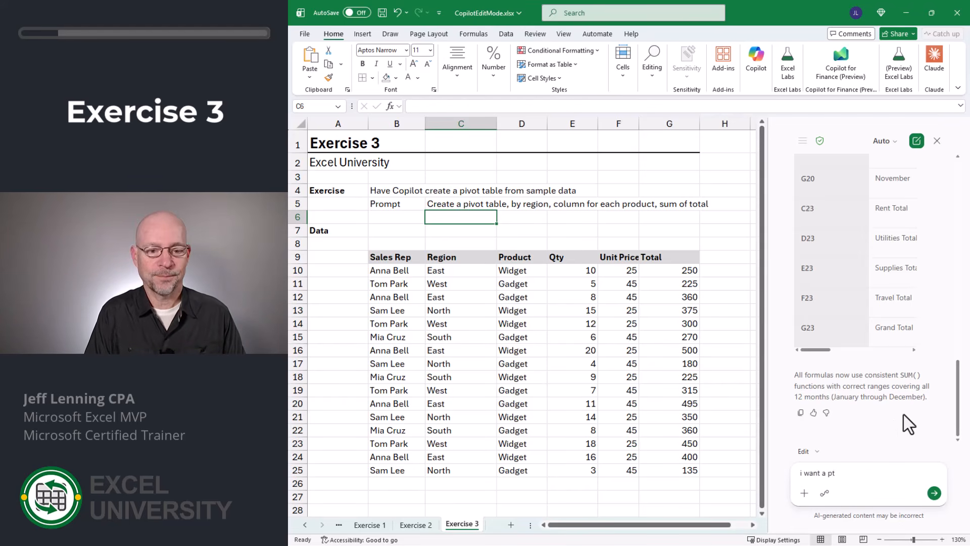
text( with regio)
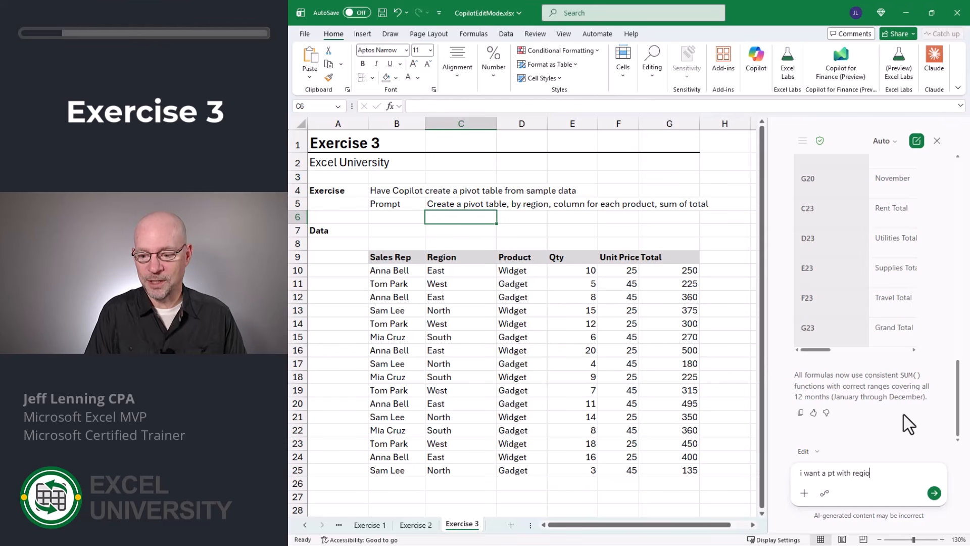
text(n in rows,)
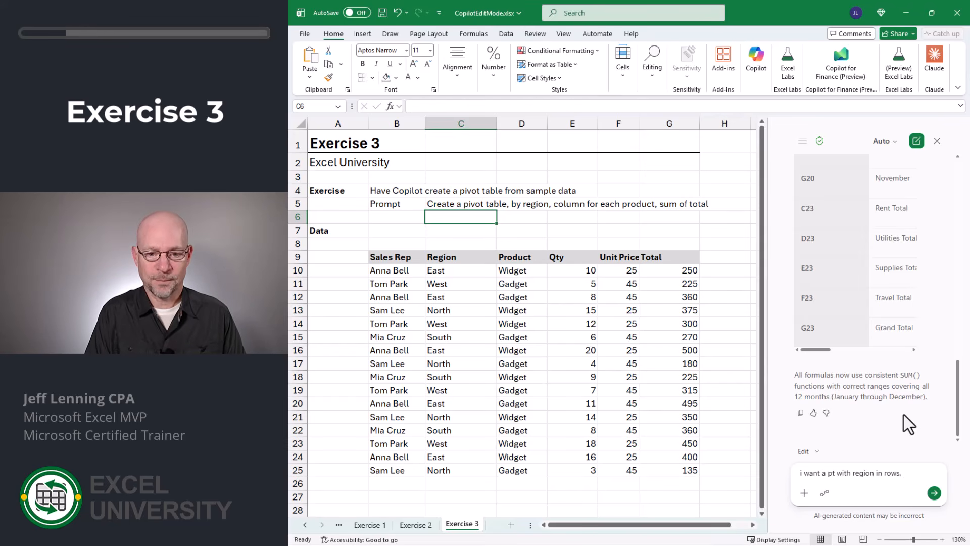
text( product in colu)
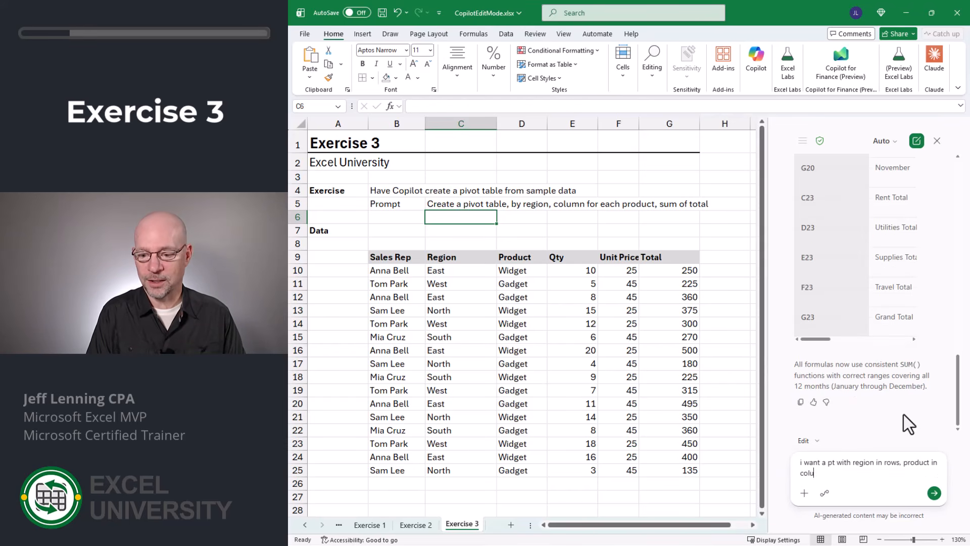
text(mns, and su)
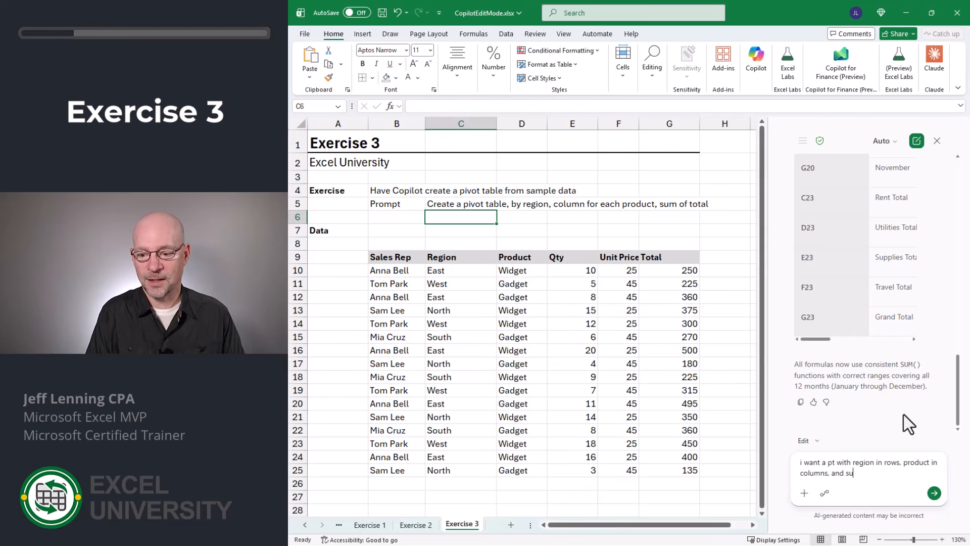
text(m of total)
key(Return)
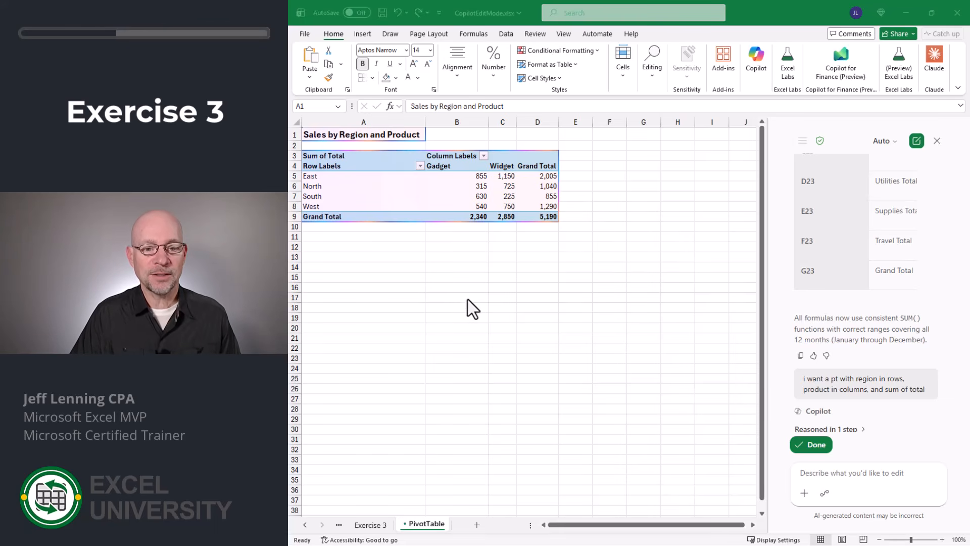
ctrl+scroll(468, 299, up, 4)
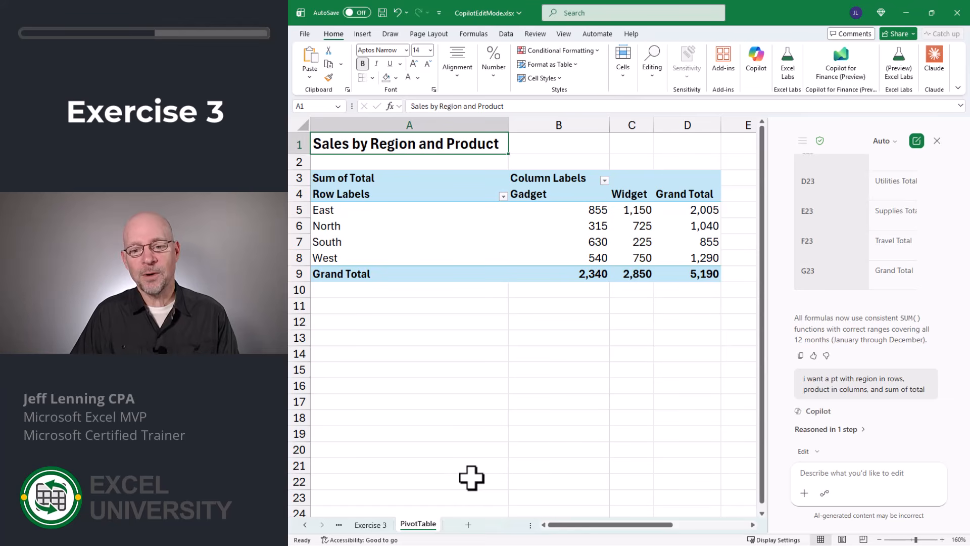
- Check the Qty and Total source columns, then ask Copilot to change the pivot table's total to use the Qty column
click(371, 525)
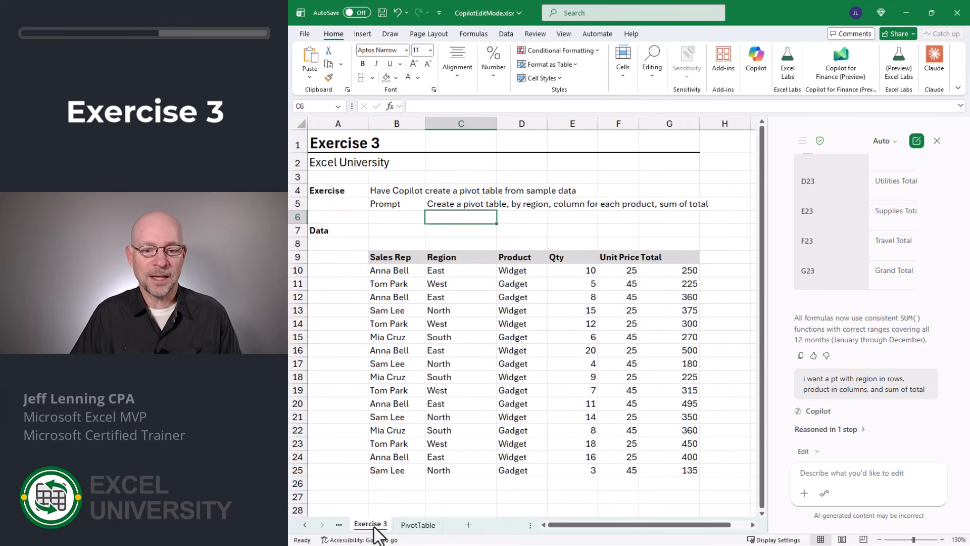
drag(662, 272, 669, 465)
drag(574, 272, 576, 470)
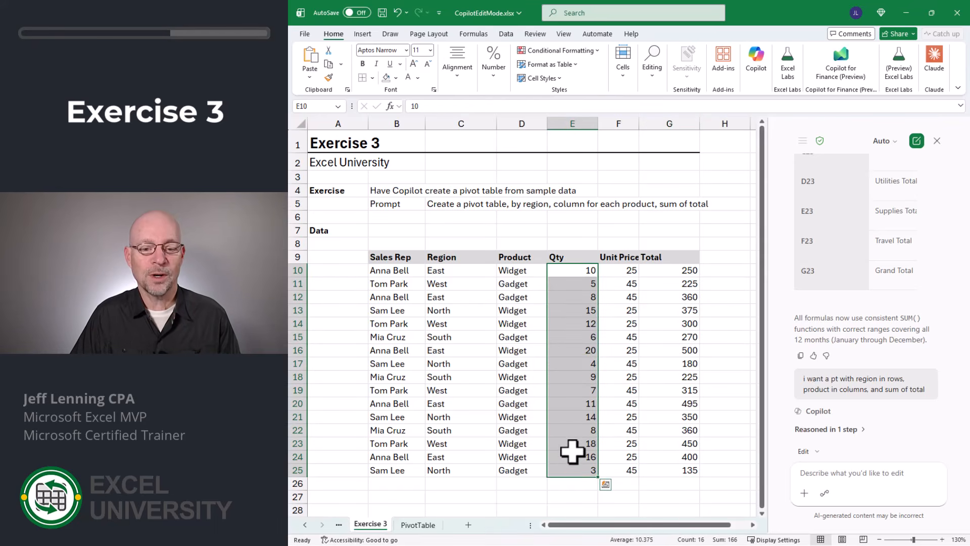
click(422, 527)
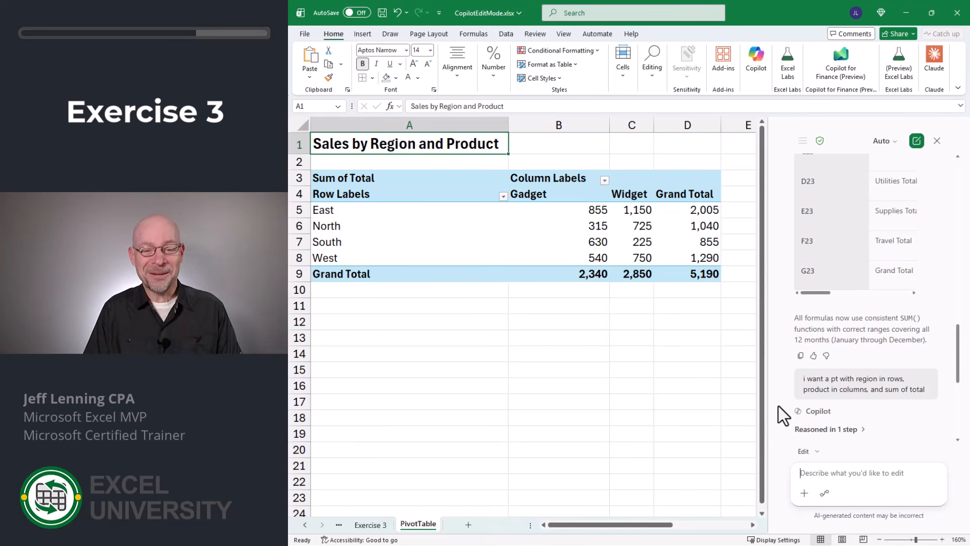
text(change )
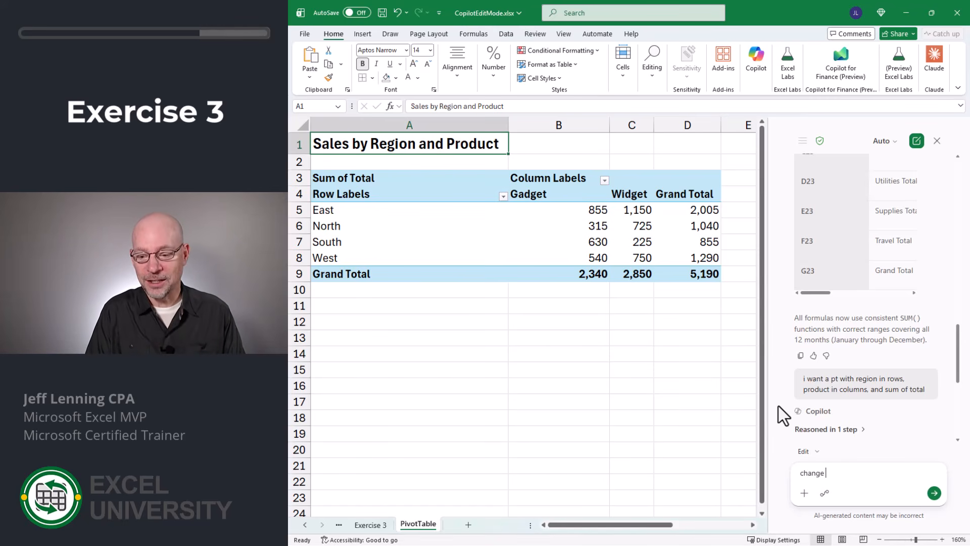
text(the total )
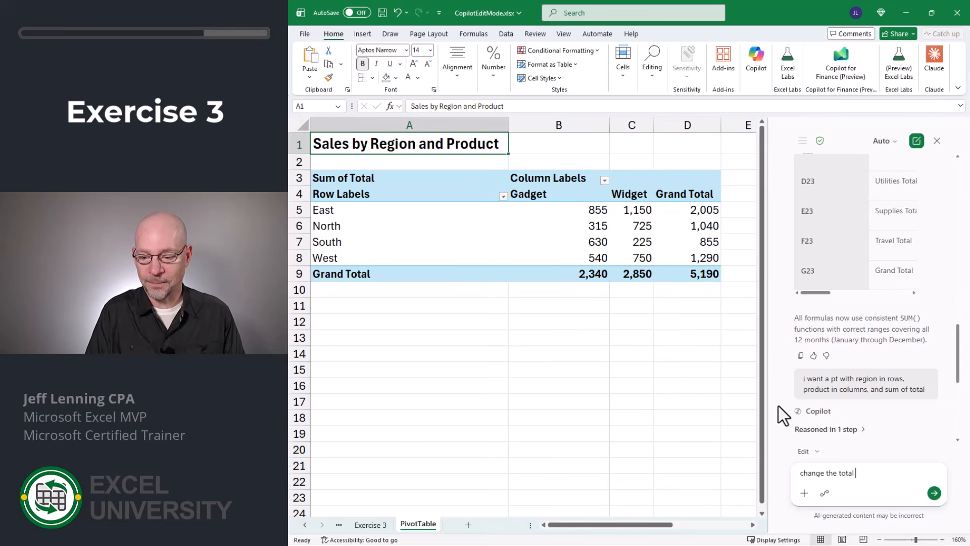
text(to use the )
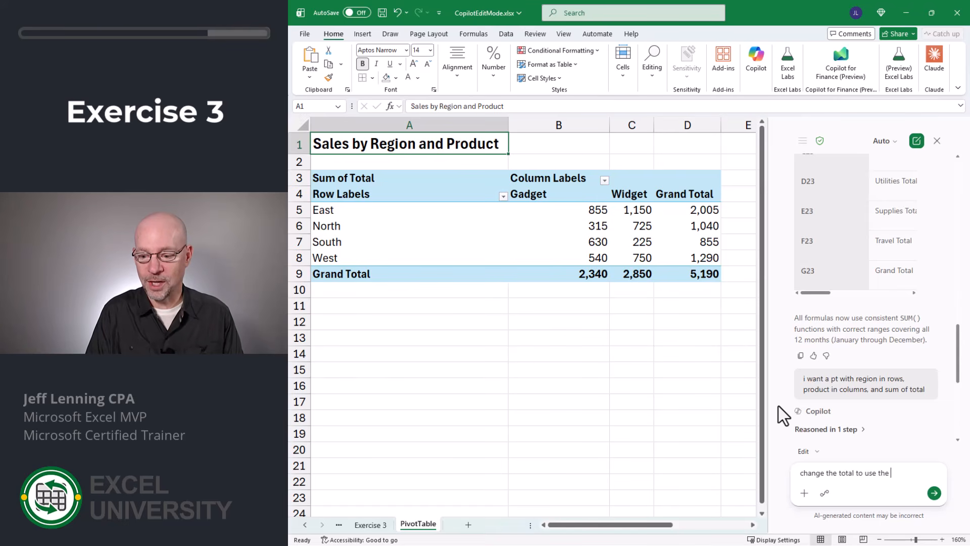
text(qty column)
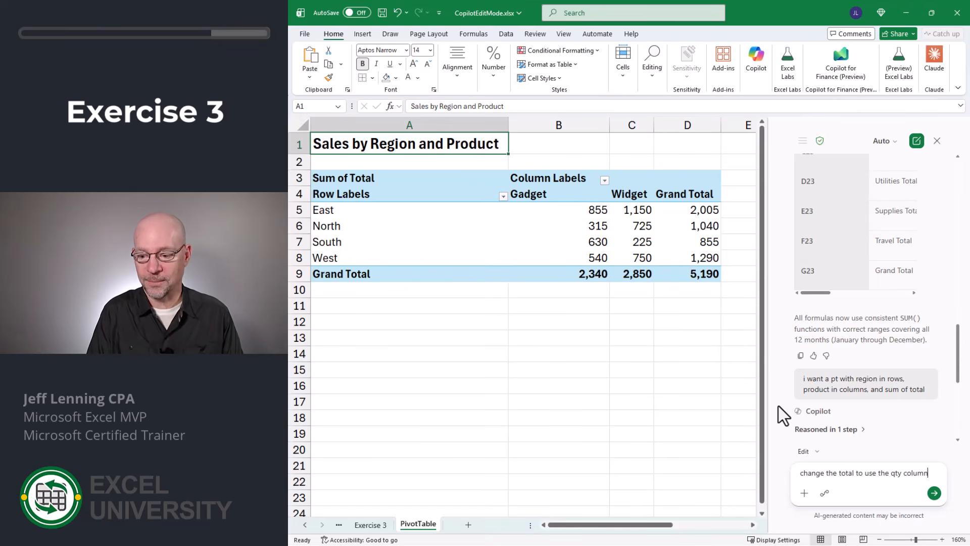
key(Return)
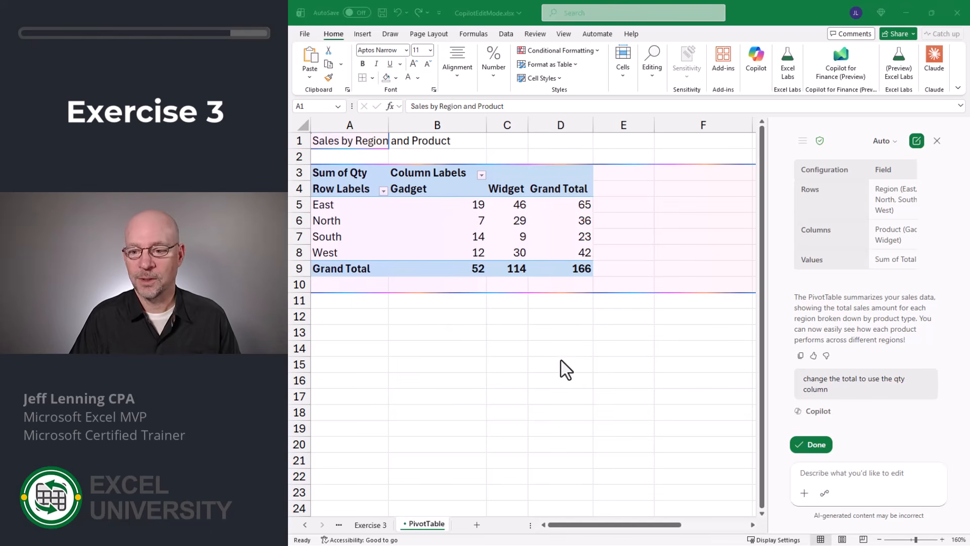
click(815, 445)
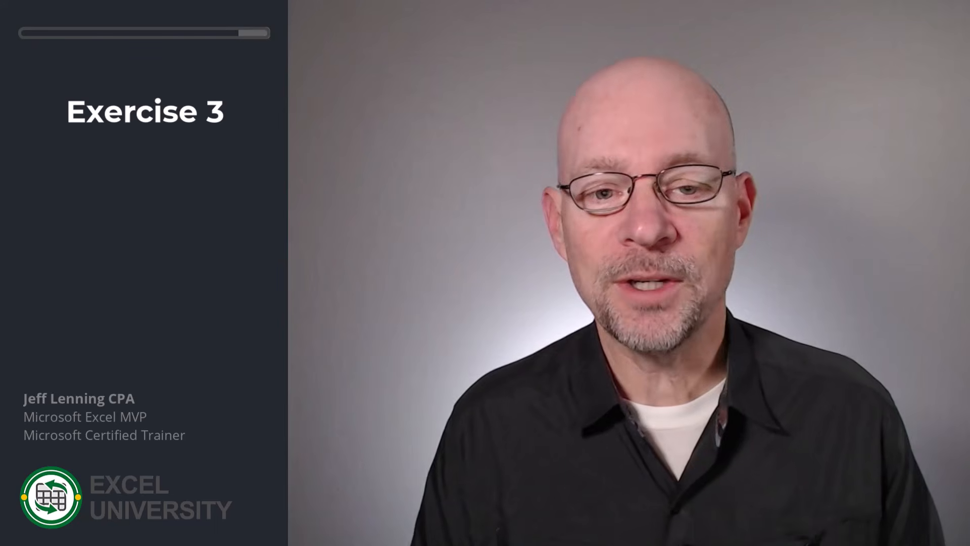